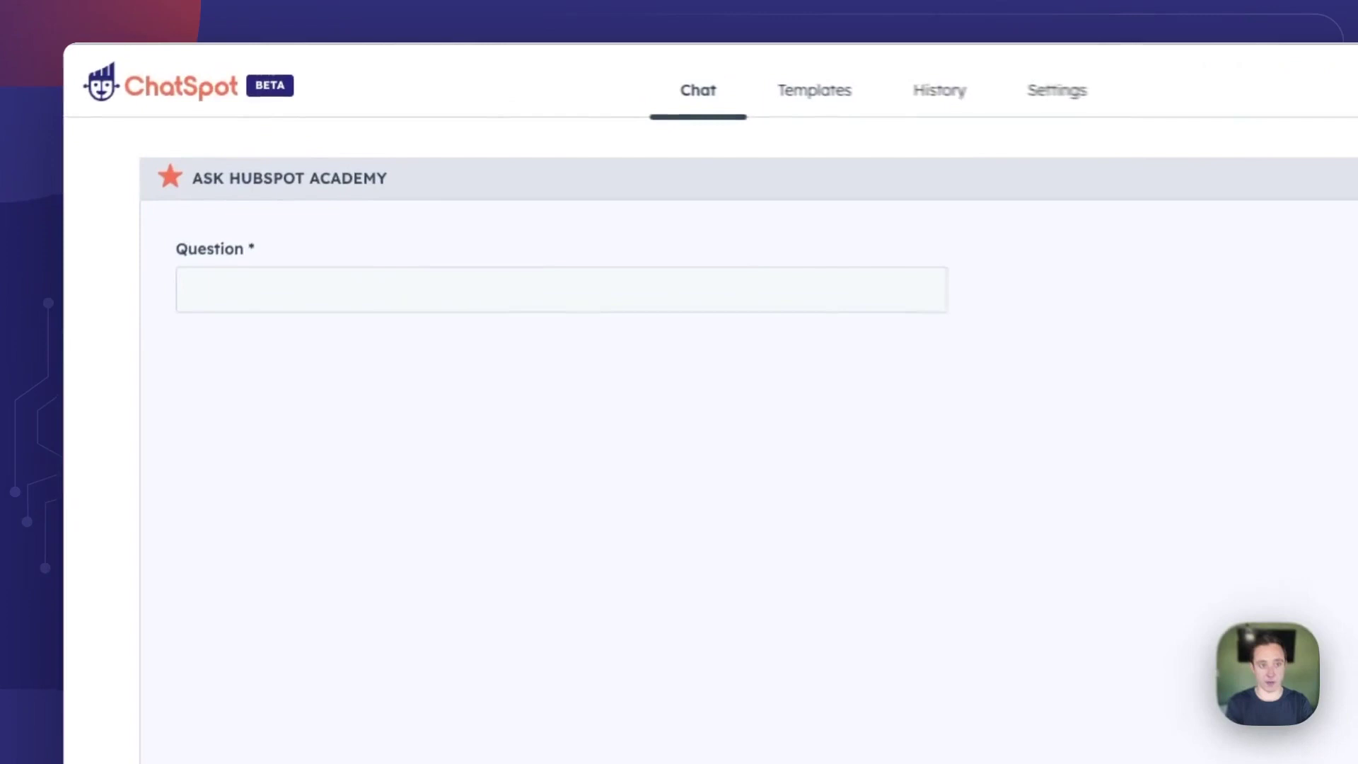
pyautogui.write('What is the best channel for social media marketing and brand awareness when first developing a social media strategy?')
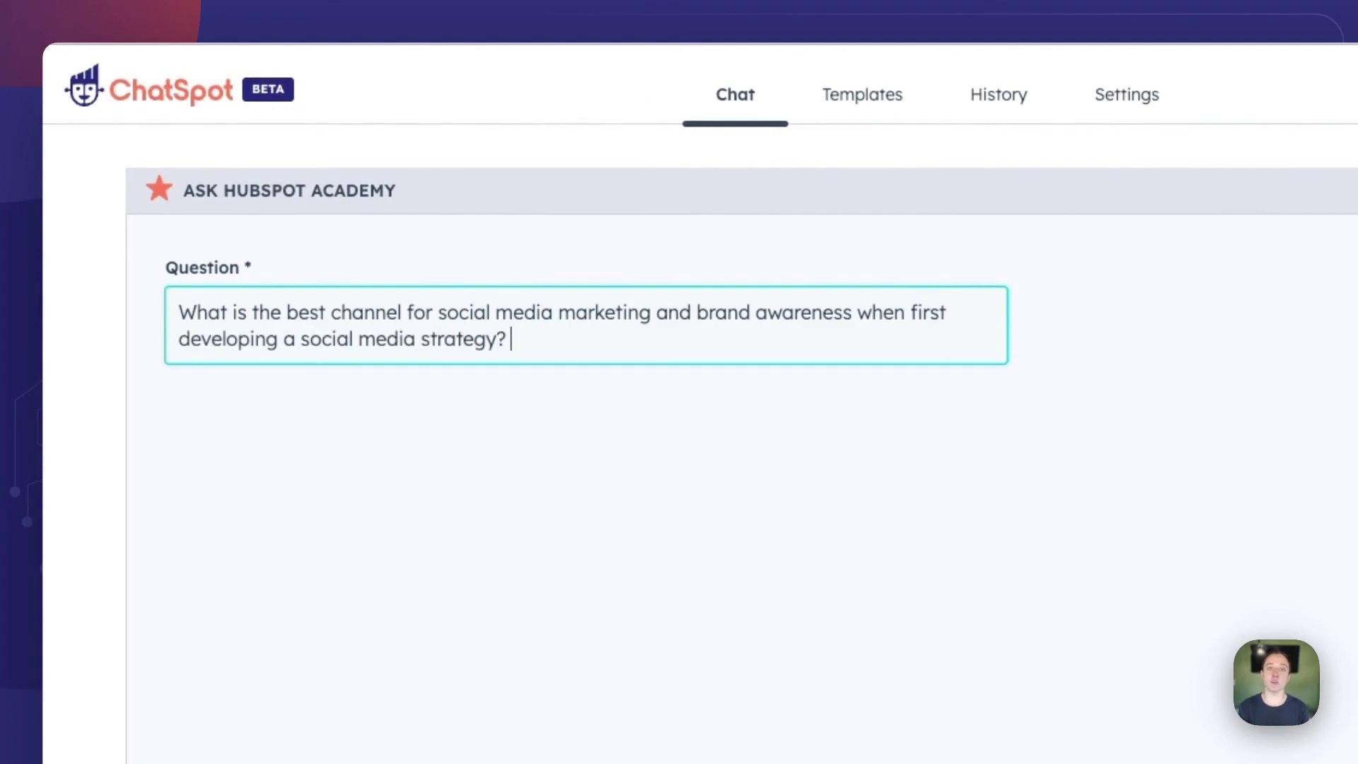
# Send HubSpot Academy the question on the best social media channel for brand awareness
pyautogui.press('Return')
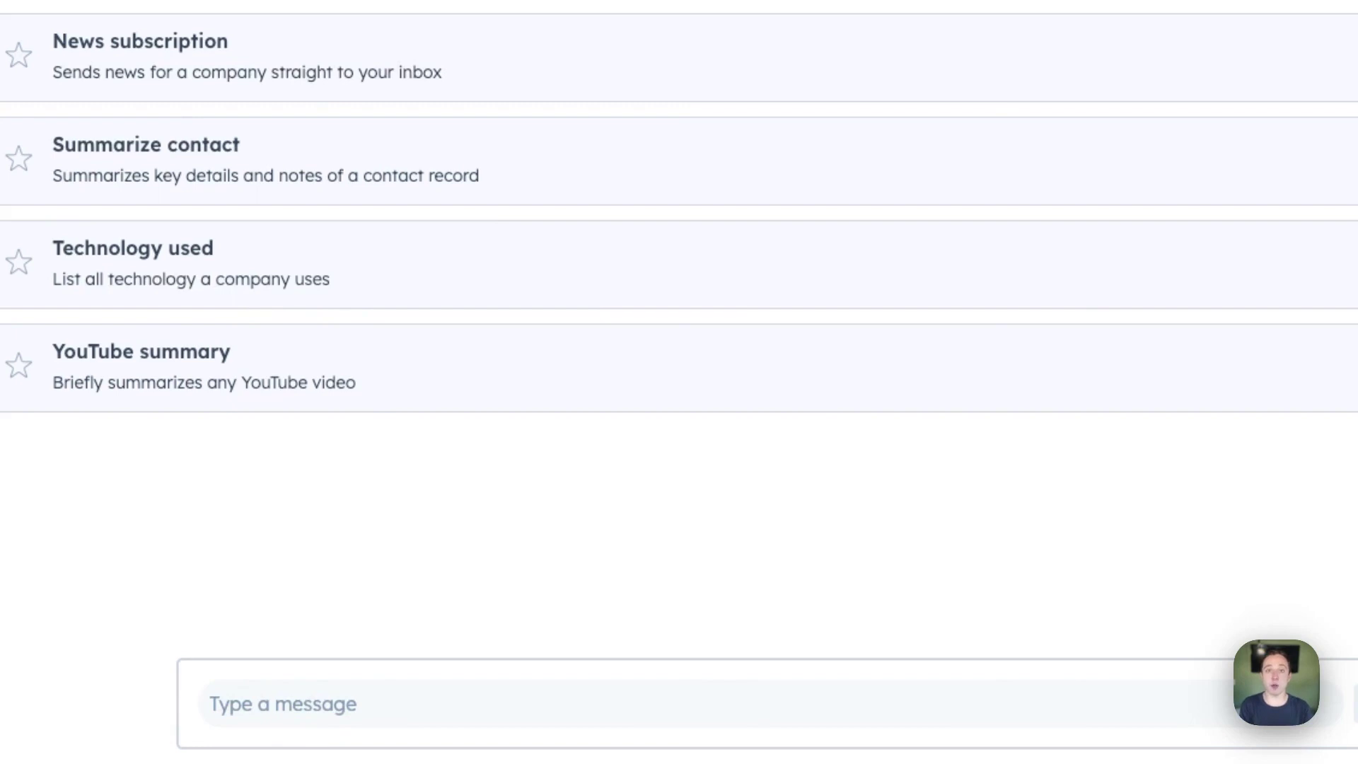
pyautogui.write('Ask')
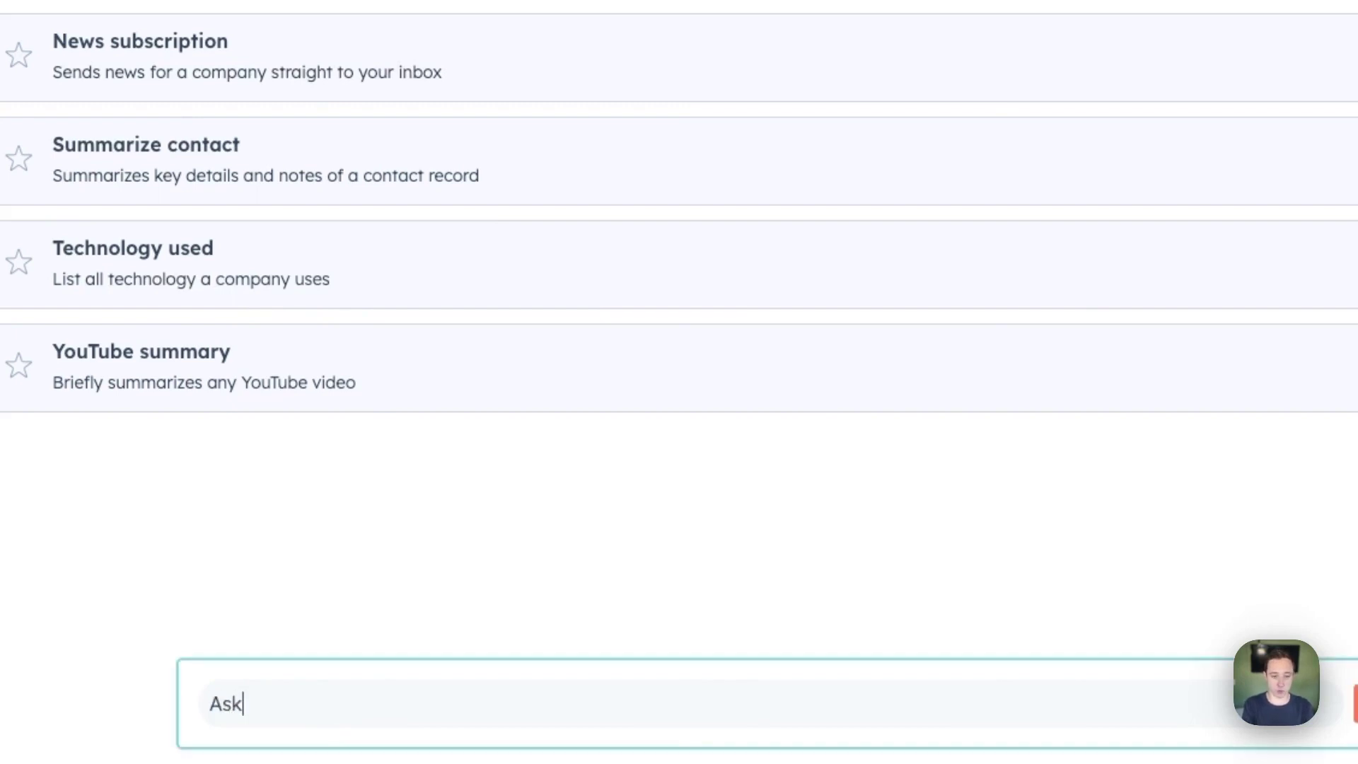
pyautogui.write(' academy')
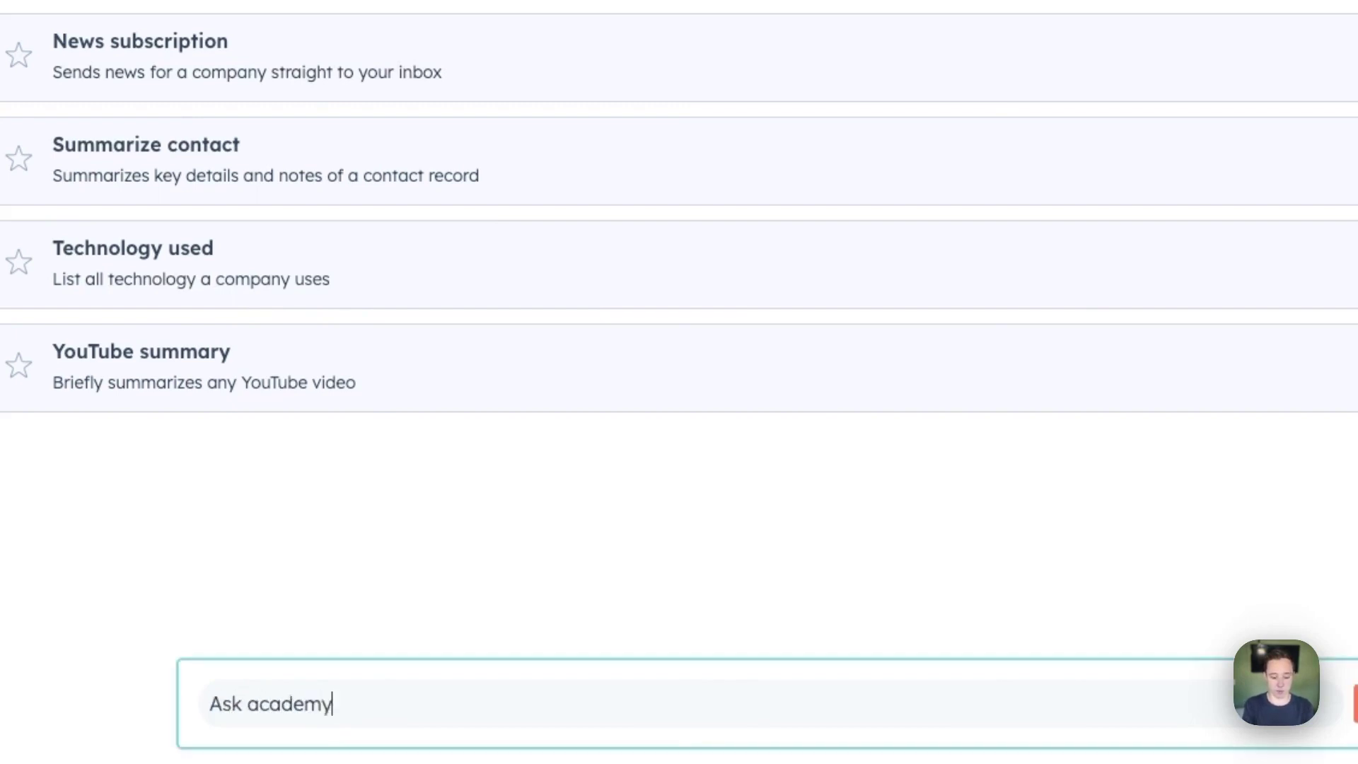
pyautogui.write(': H')
# Send an 'Ask academy:' question about coaching a prospect on budget
pyautogui.press('Return')
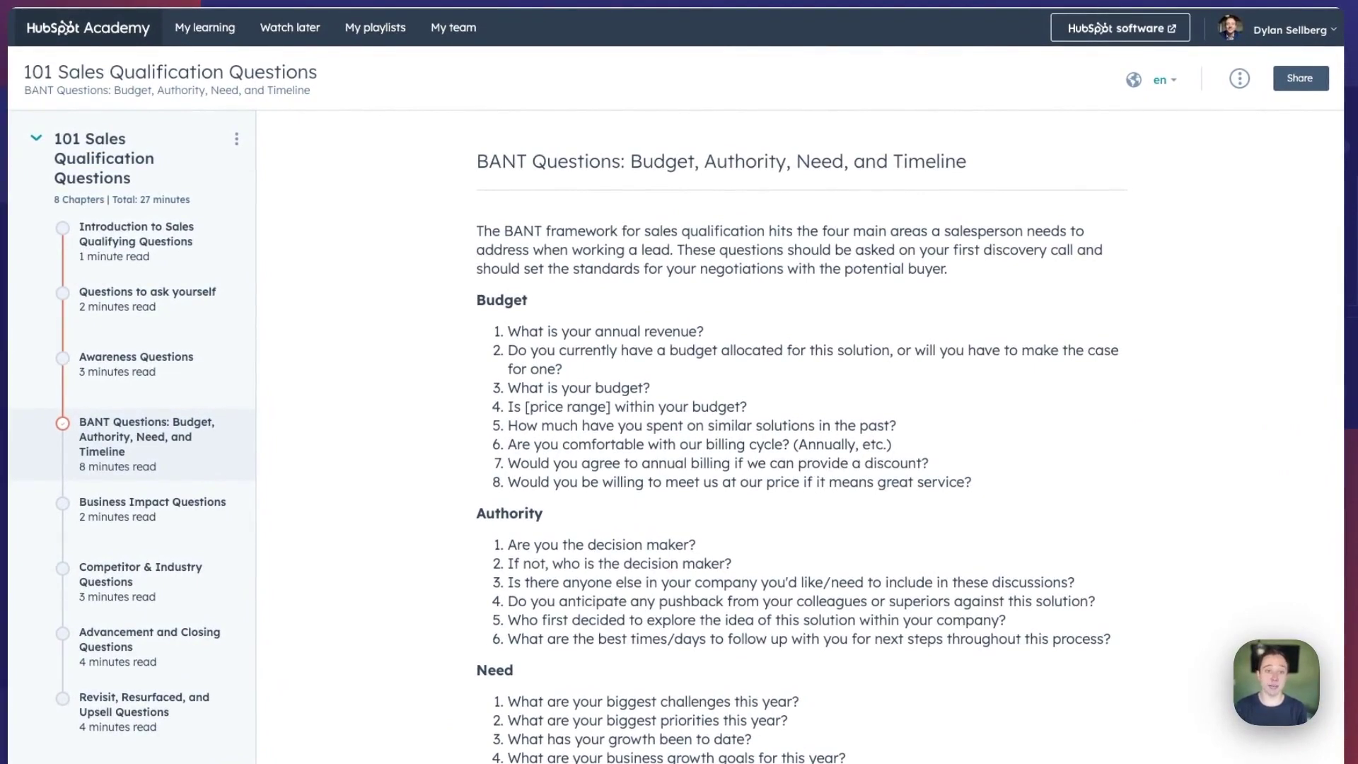
pyautogui.scroll(-1, 796, 445)
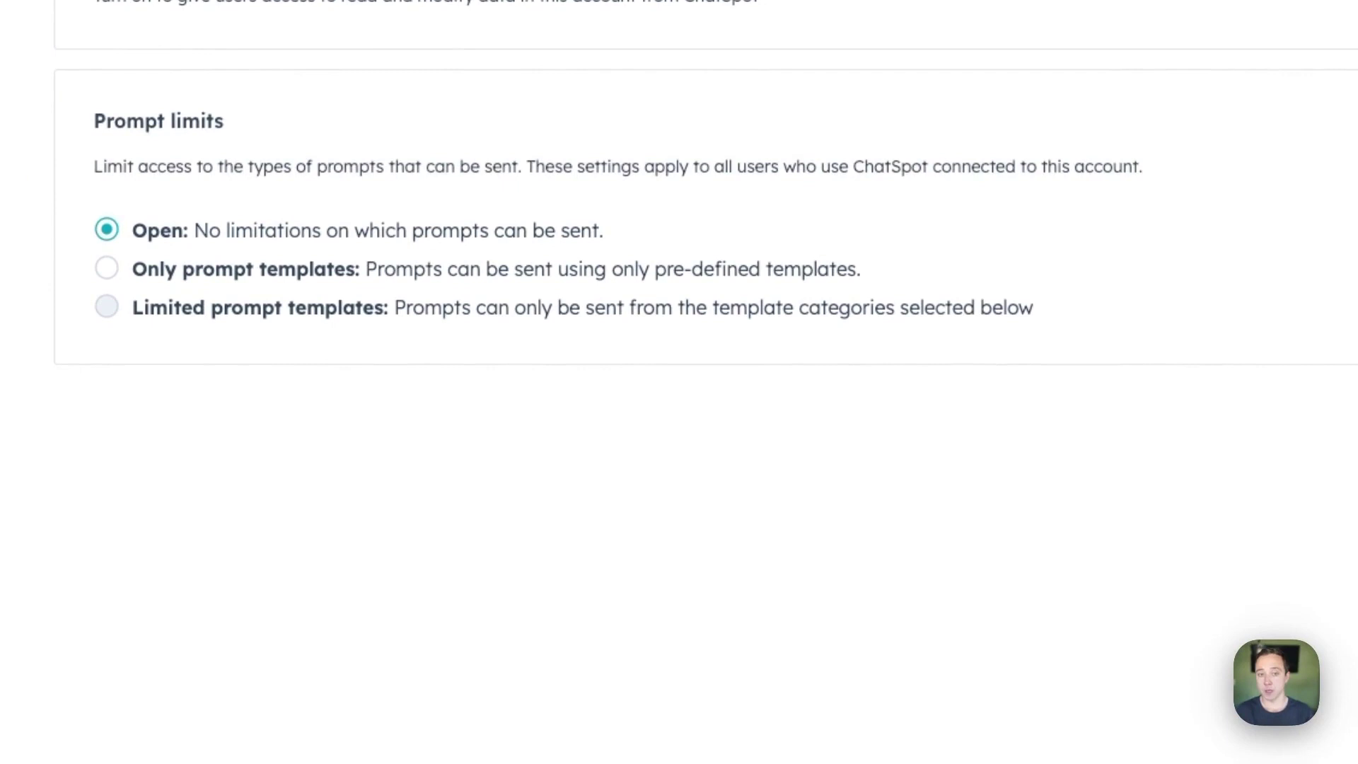
# Set prompt limits to Limited templates, allowing only the Images and Marketing categories
pyautogui.click(106, 307)
pyautogui.scroll(-1, 145, 353)
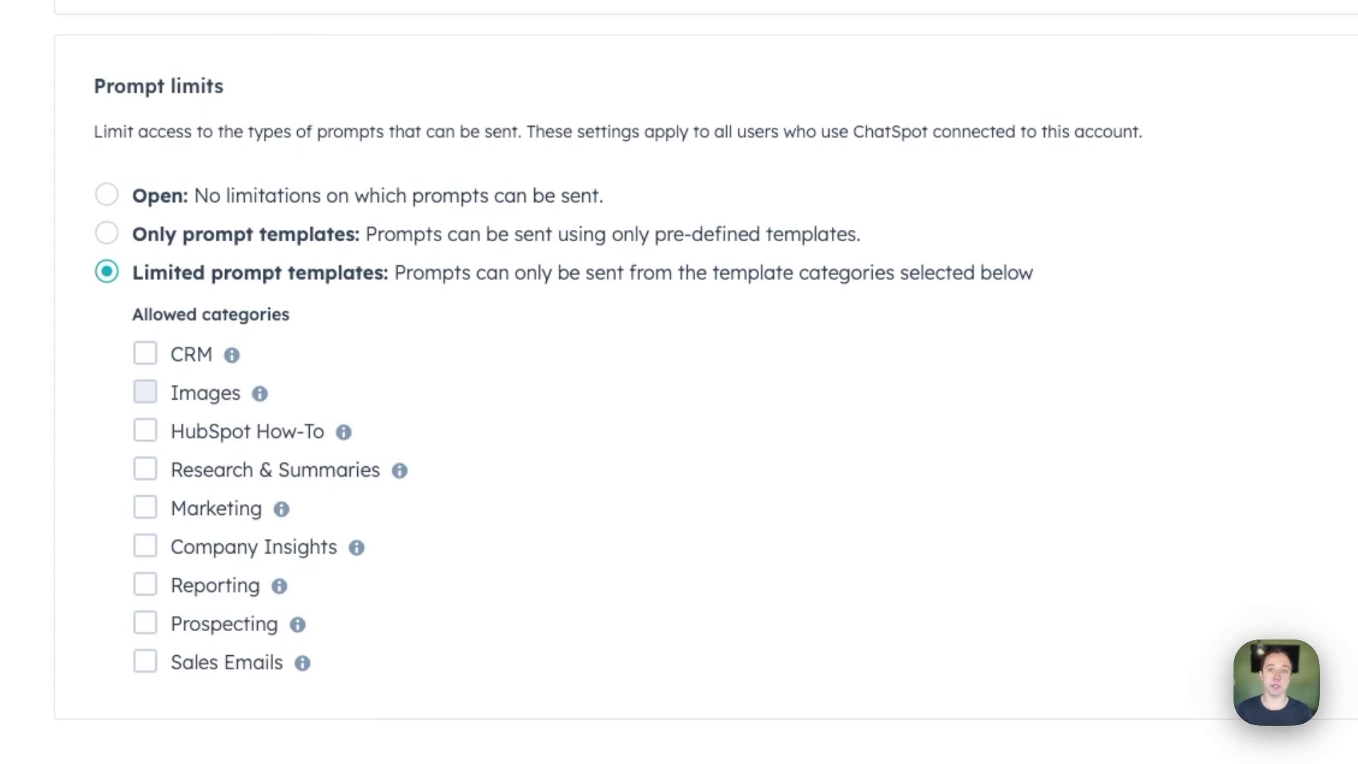
pyautogui.click(144, 392)
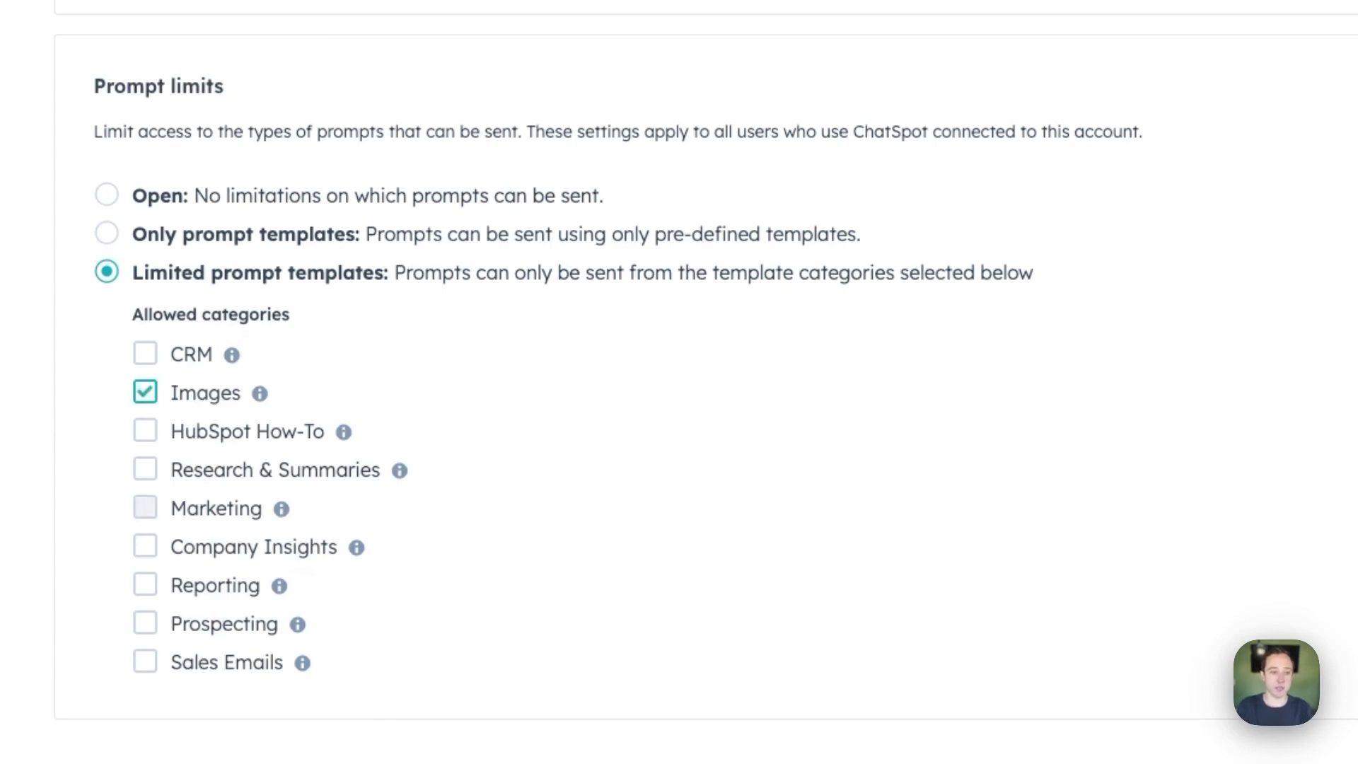
pyautogui.click(145, 507)
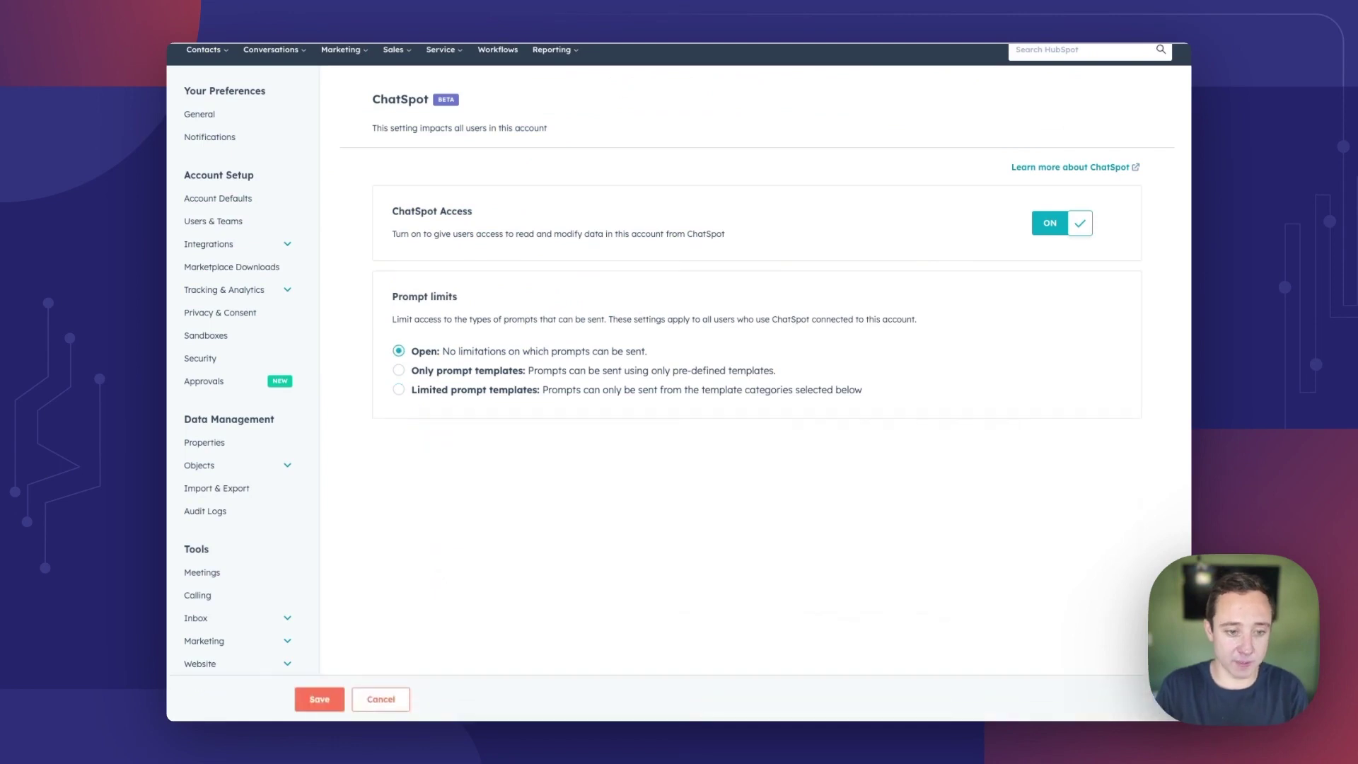
# Save the ChatSpot prompt limit setting as Open
pyautogui.click(318, 700)
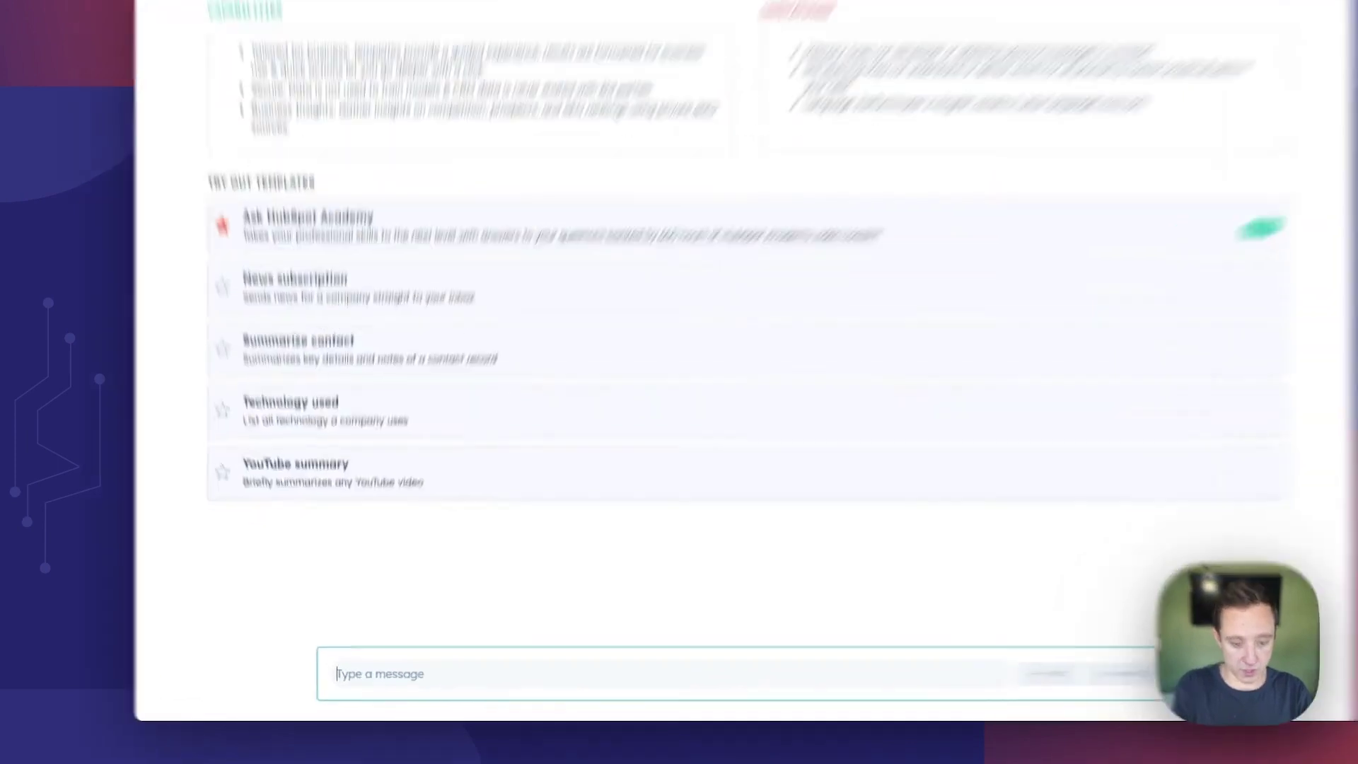
pyautogui.write('add co')
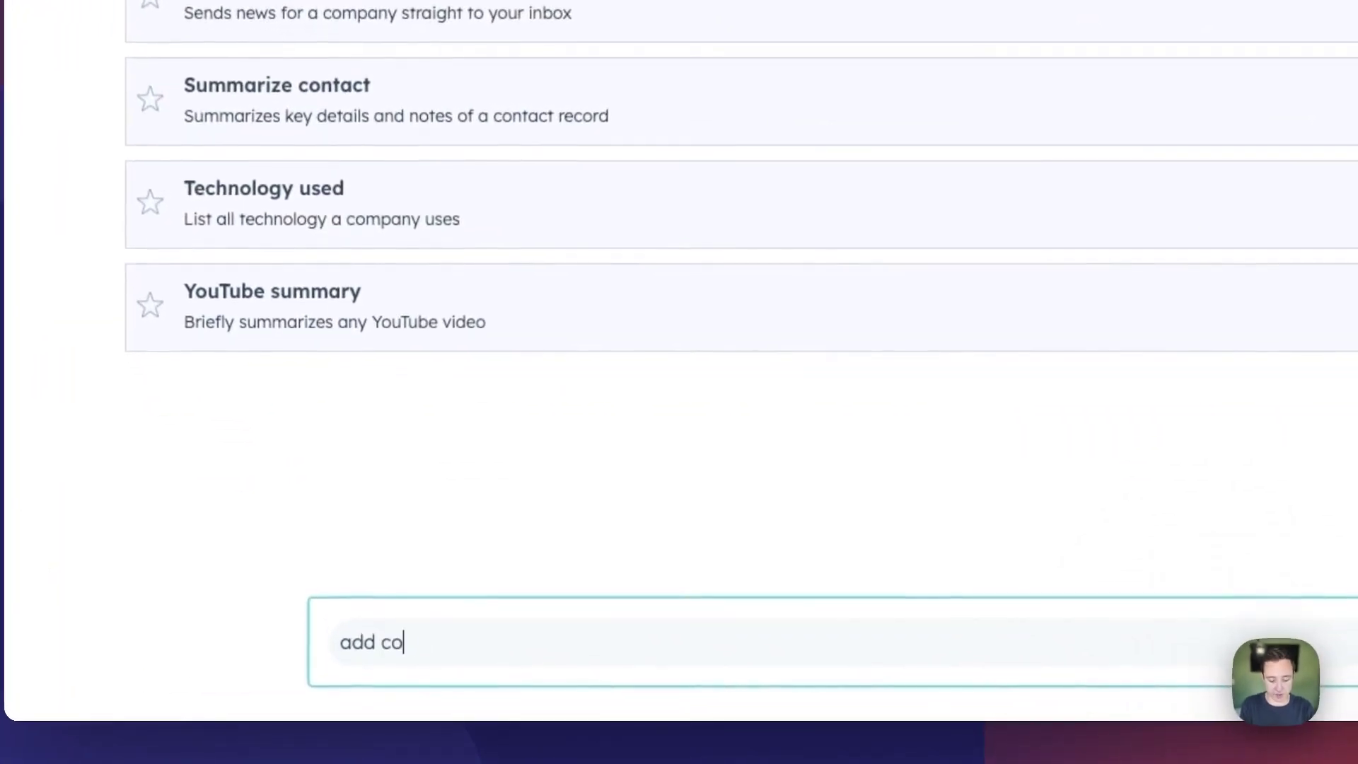
pyautogui.write('ntact')
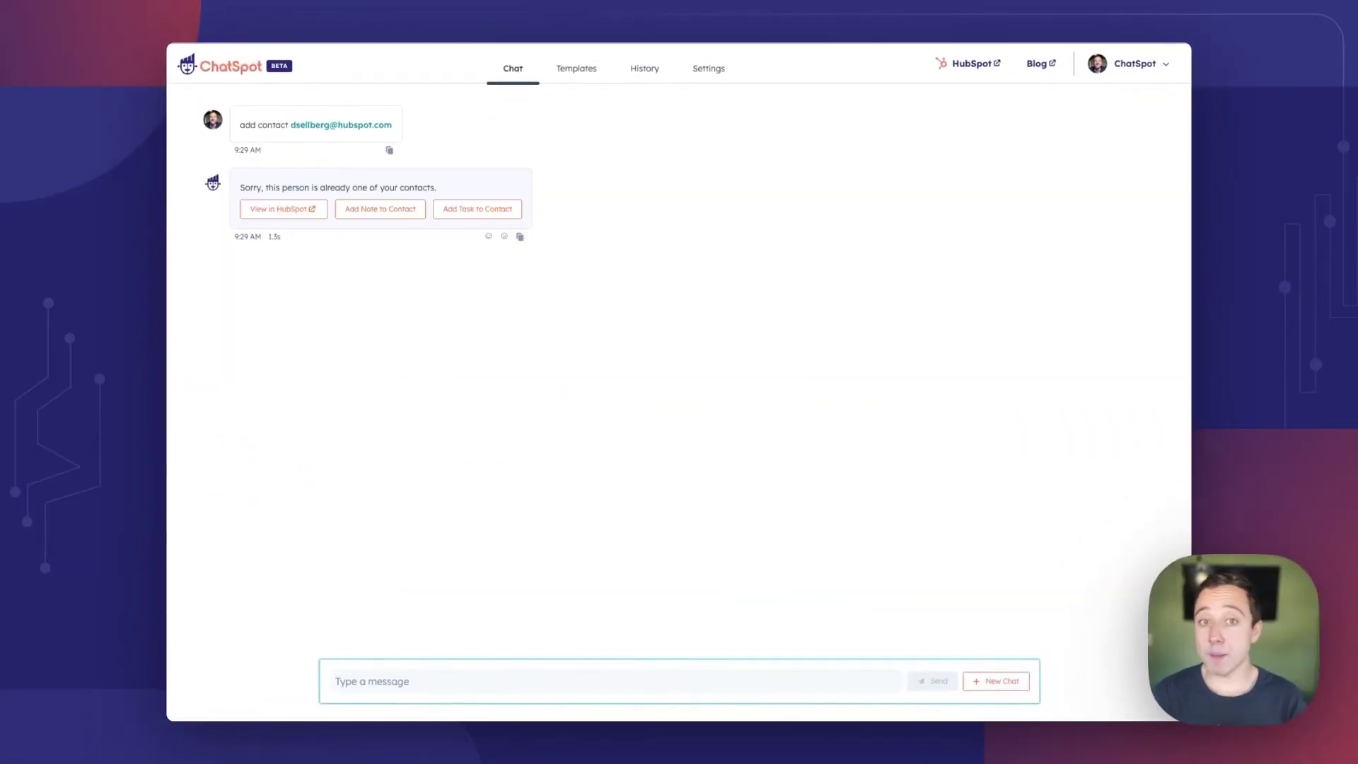